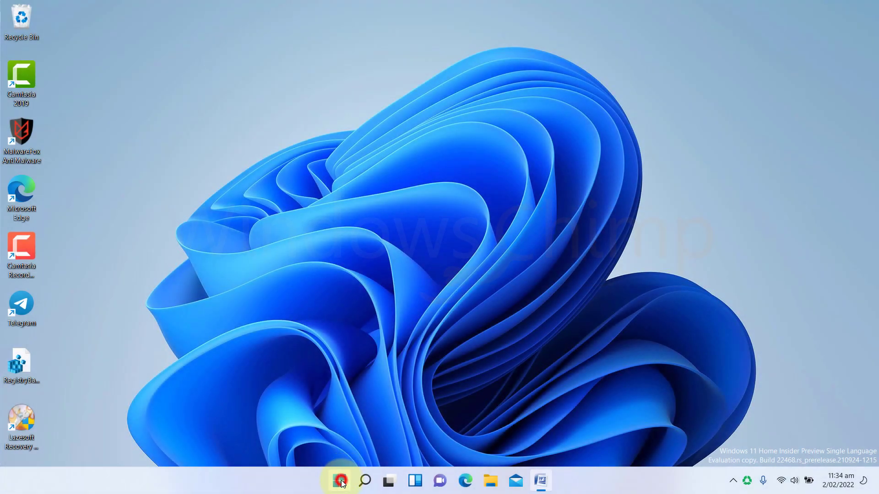
# - Open Settings to the Windows Update page and start a check for new updates
pyautogui.click(340, 481)
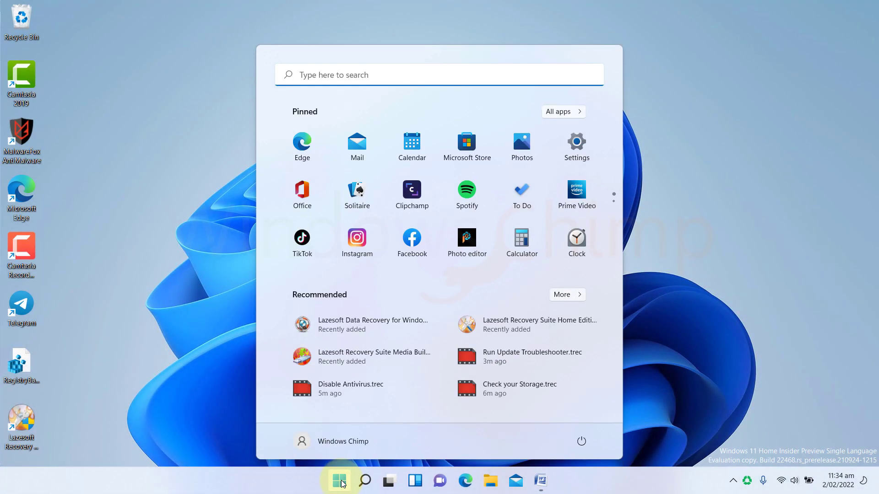
pyautogui.click(578, 147)
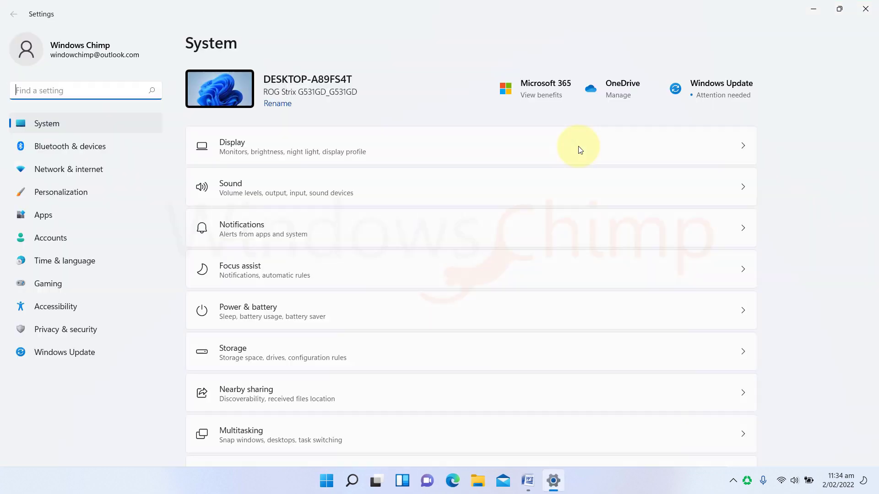
pyautogui.click(86, 354)
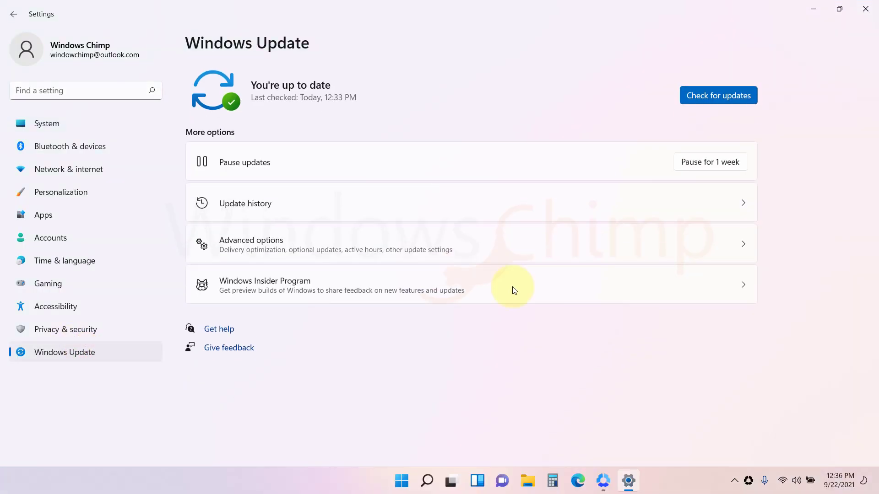
pyautogui.click(719, 95)
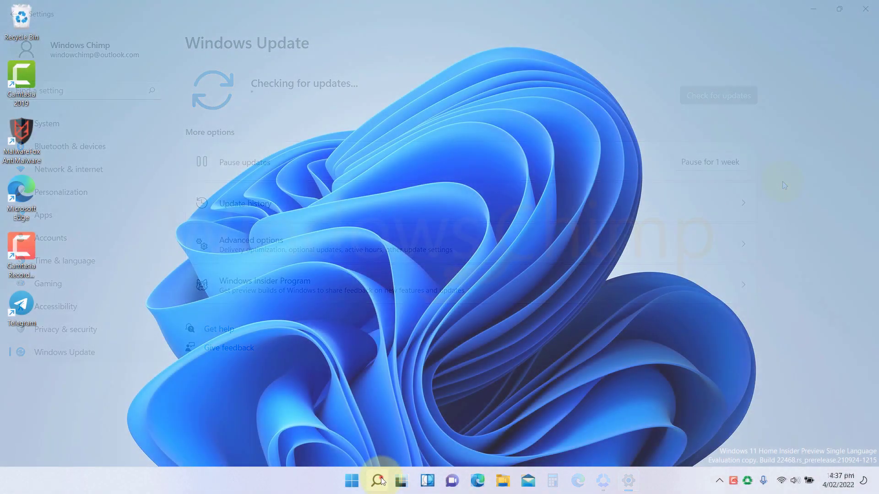
# - Find Microsoft Store by searching 'store', launch it, and go to its Library of installed apps
pyautogui.click(377, 480)
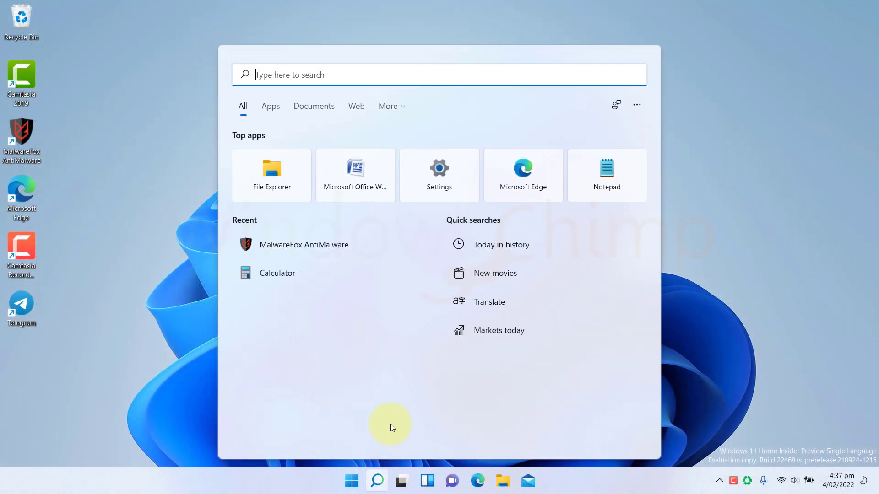
pyautogui.write('store')
pyautogui.click(339, 177)
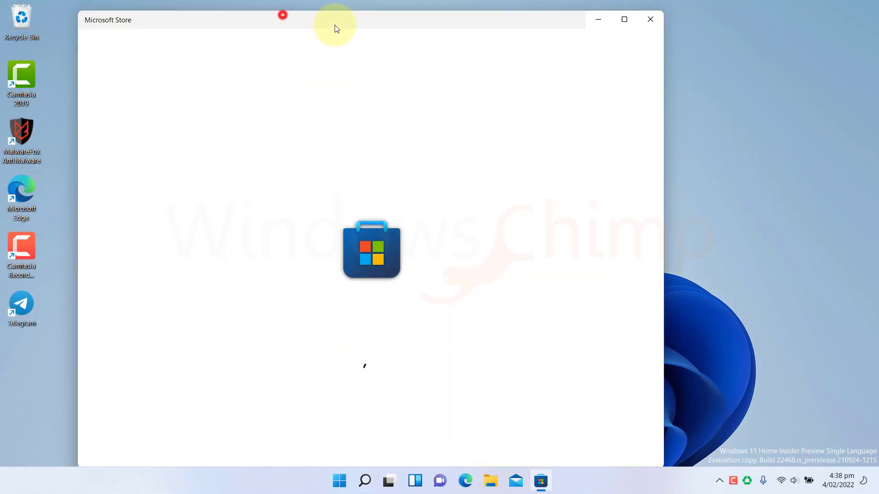
pyautogui.click(177, 403)
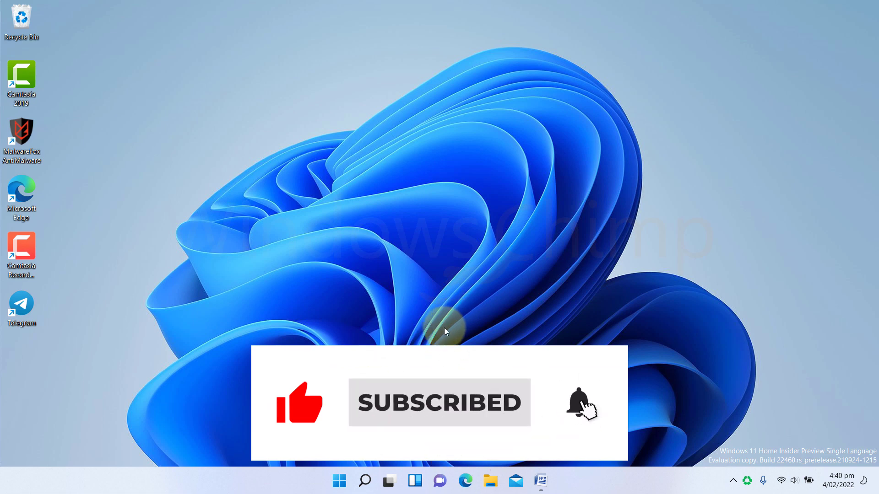
# - In Accounts > Sign-in options, expand Security key and start the Windows Hello security key setup
pyautogui.click(342, 479)
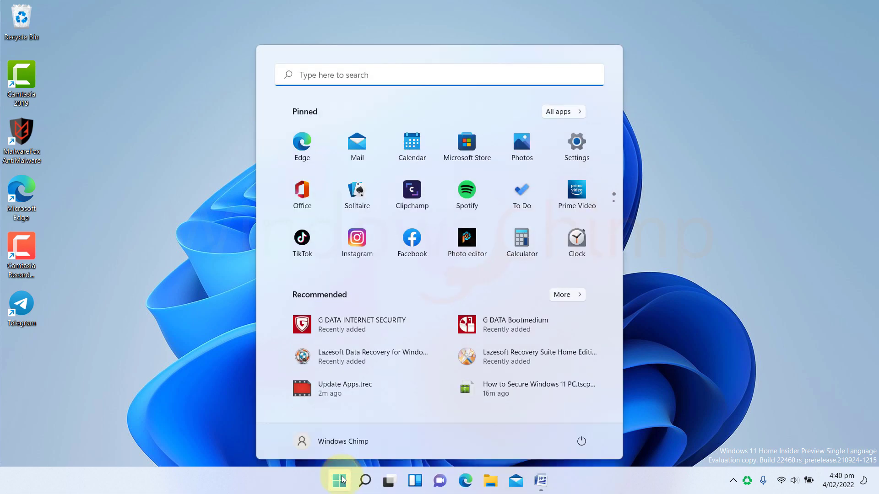
pyautogui.click(581, 147)
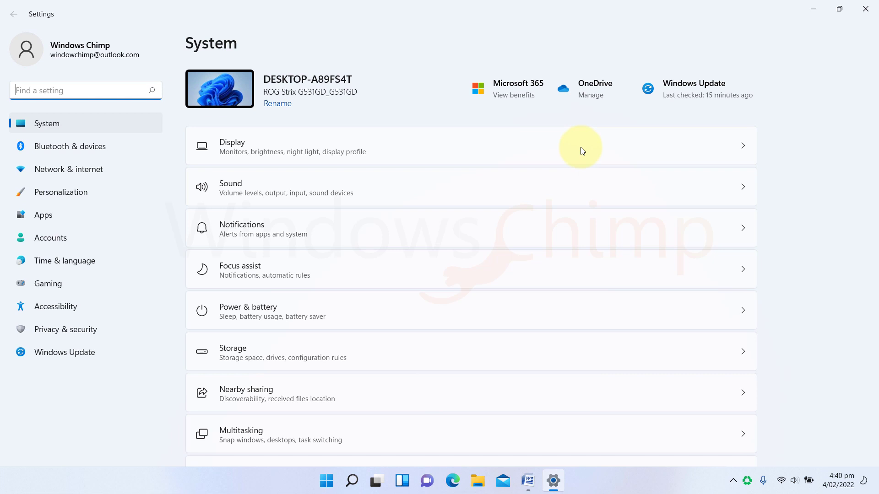
pyautogui.click(65, 246)
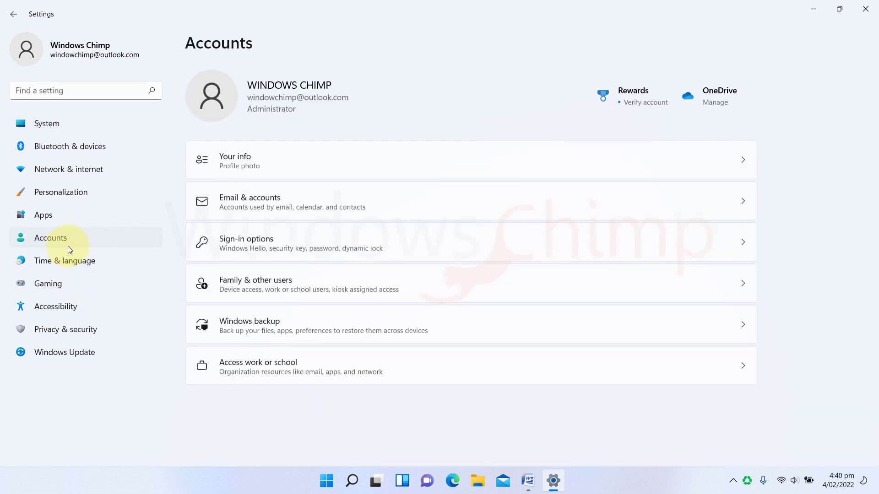
pyautogui.click(257, 240)
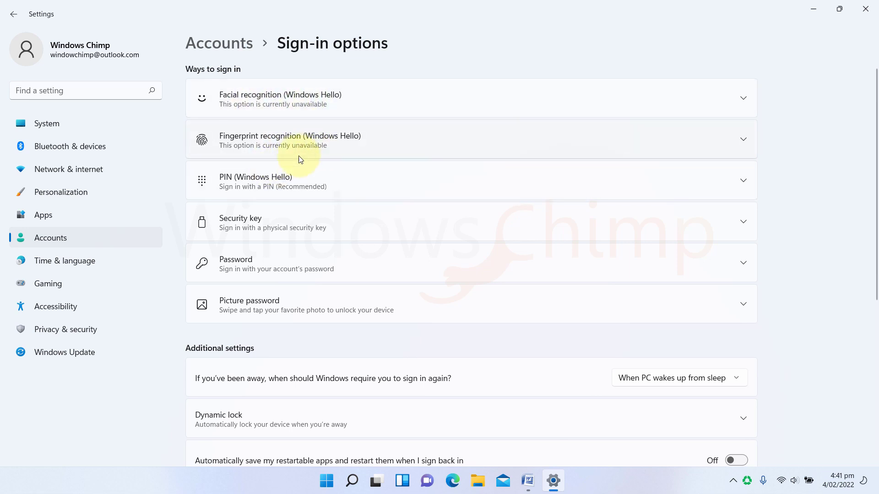
pyautogui.click(277, 232)
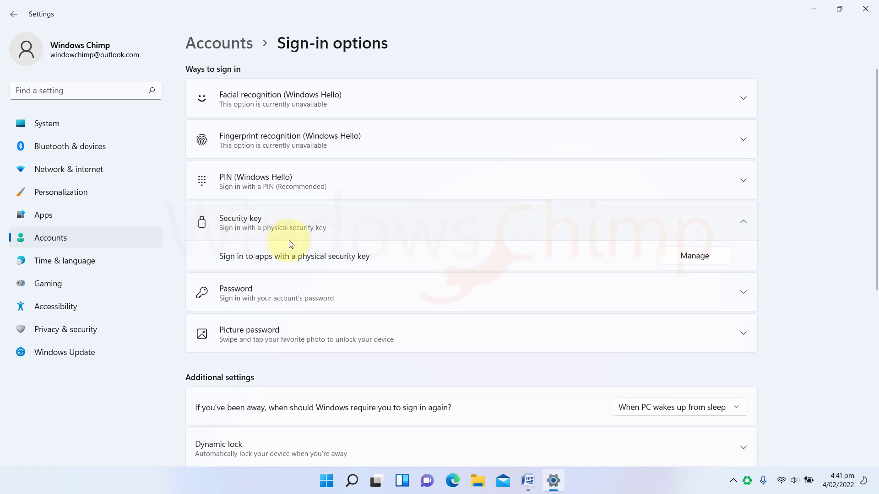
pyautogui.click(690, 259)
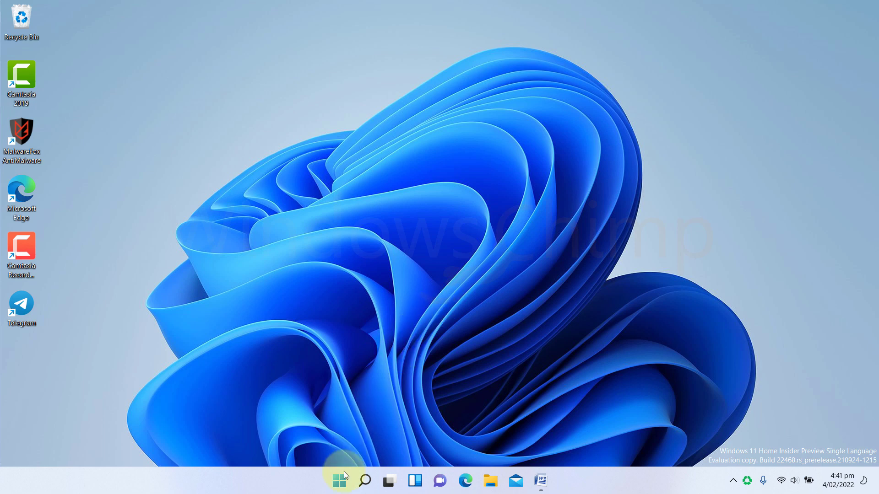
# - Reopen Settings and go to the Windows Security page under Privacy & security
pyautogui.click(341, 487)
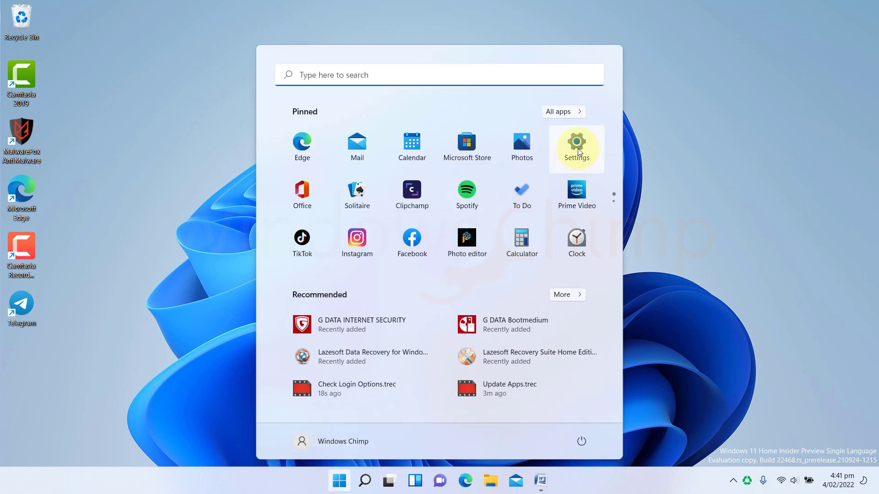
pyautogui.press('super+i')
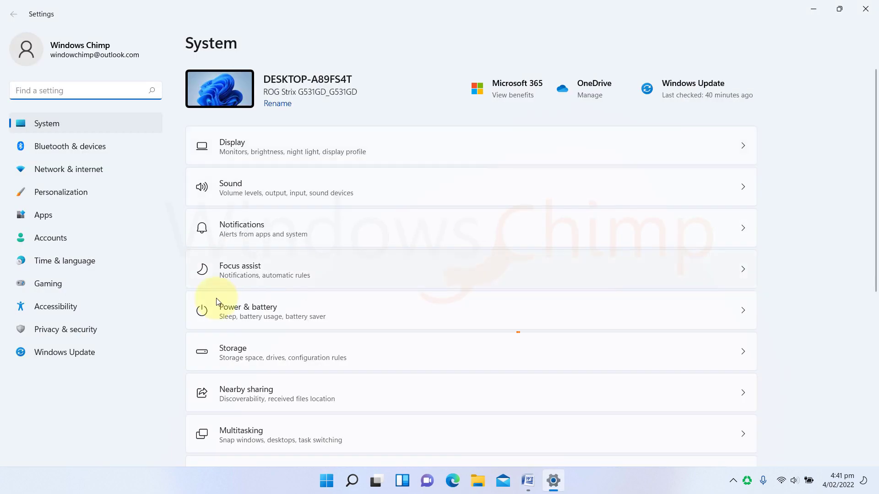
pyautogui.click(95, 330)
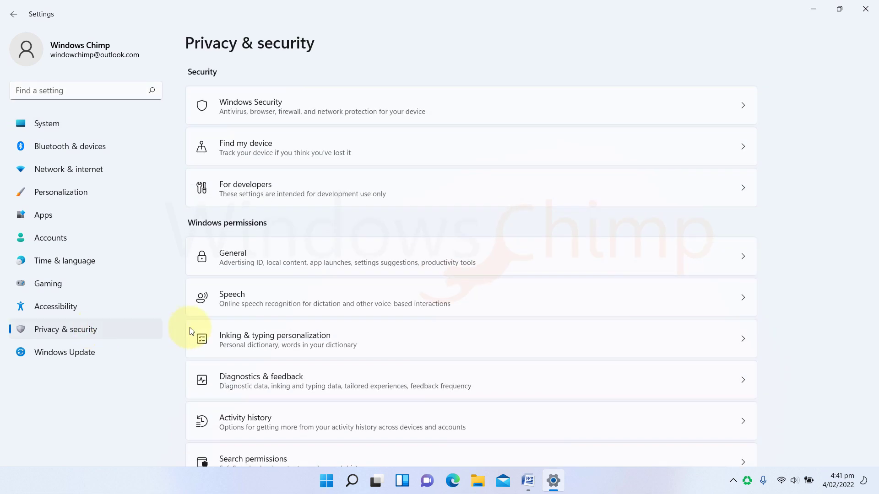
pyautogui.click(300, 115)
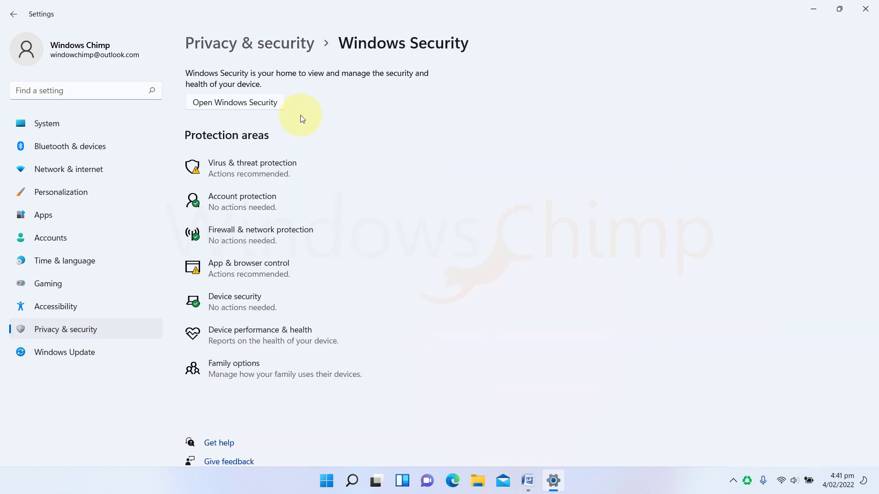
# - Turn on reputation-based protection in App & browser control, approving the change
pyautogui.click(231, 268)
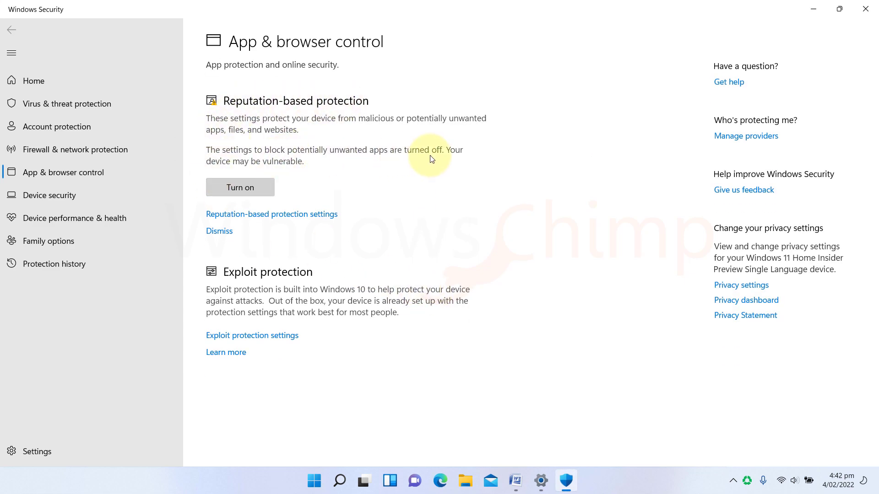
pyautogui.click(234, 190)
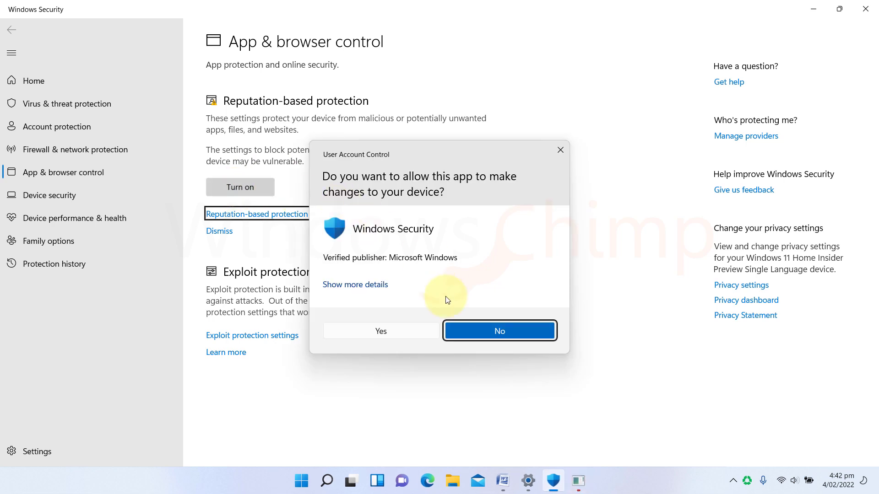
pyautogui.click(381, 331)
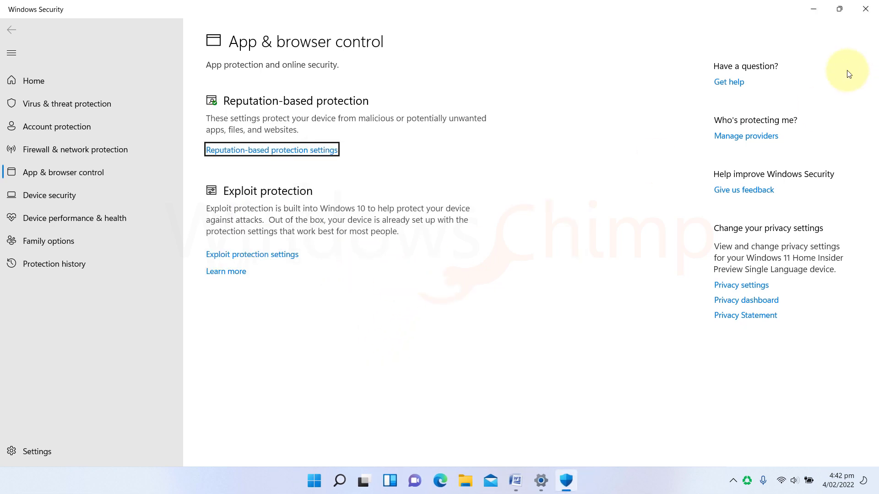
pyautogui.click(865, 9)
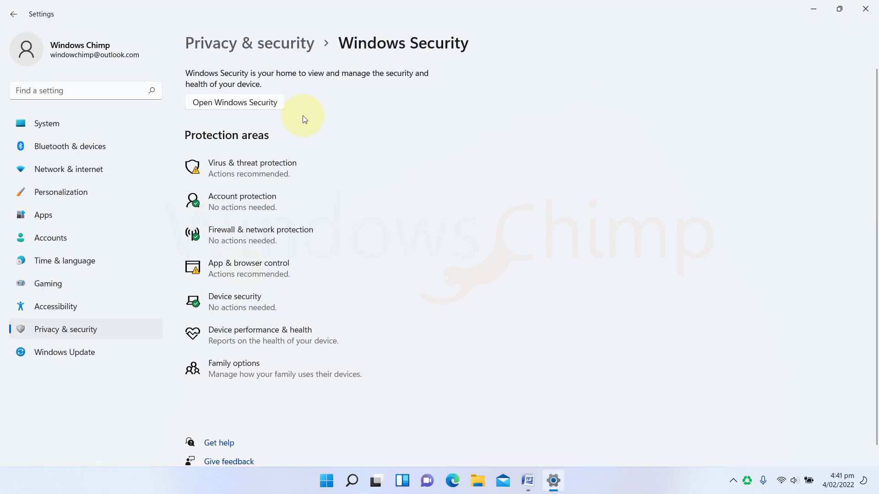
# - Review Virus & threat protection scan results down to the Ransomware protection section
pyautogui.click(236, 170)
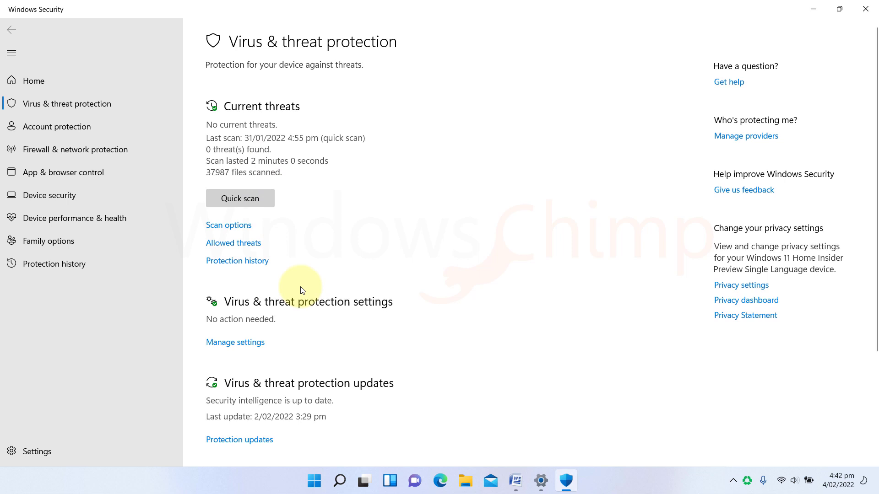
pyautogui.scroll(-3, 280, 357)
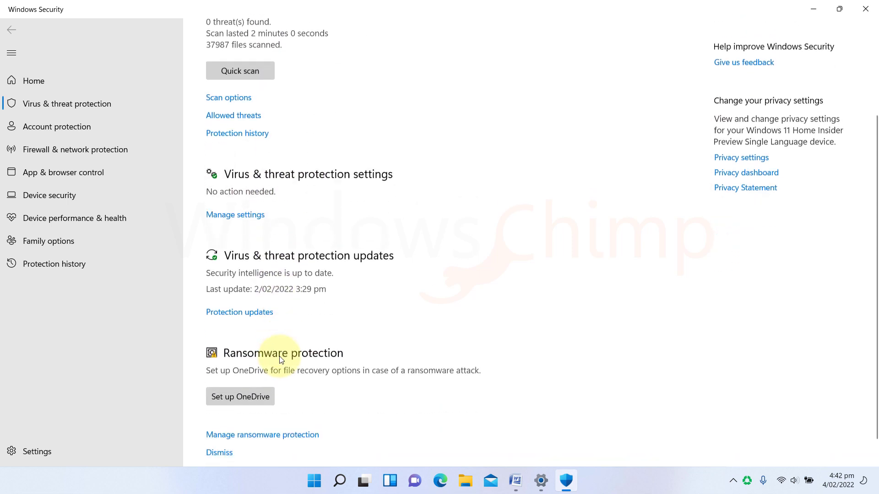
pyautogui.scroll(2, 281, 360)
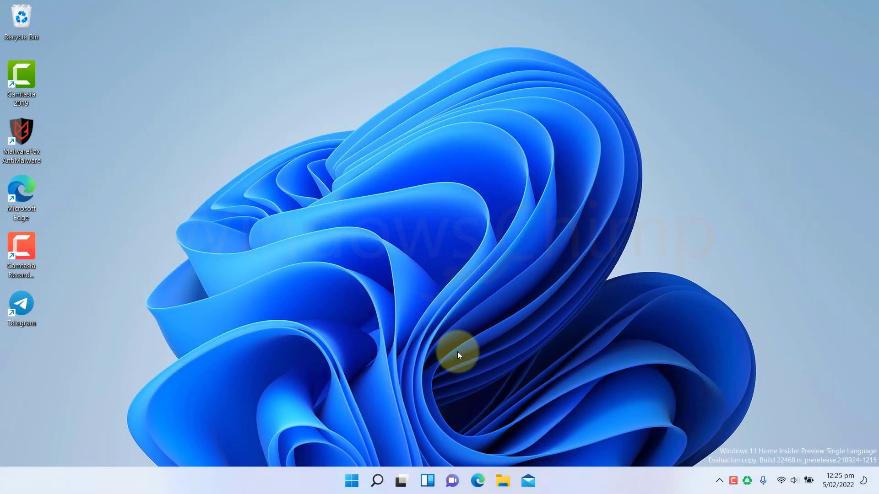
pyautogui.click(503, 481)
pyautogui.click(236, 232)
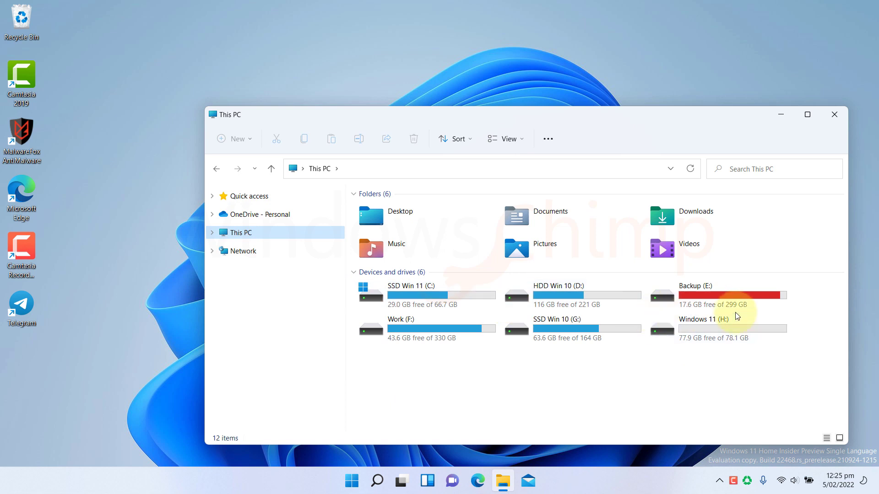
pyautogui.click(441, 302)
pyautogui.click(565, 298)
pyautogui.doubleClick(427, 295)
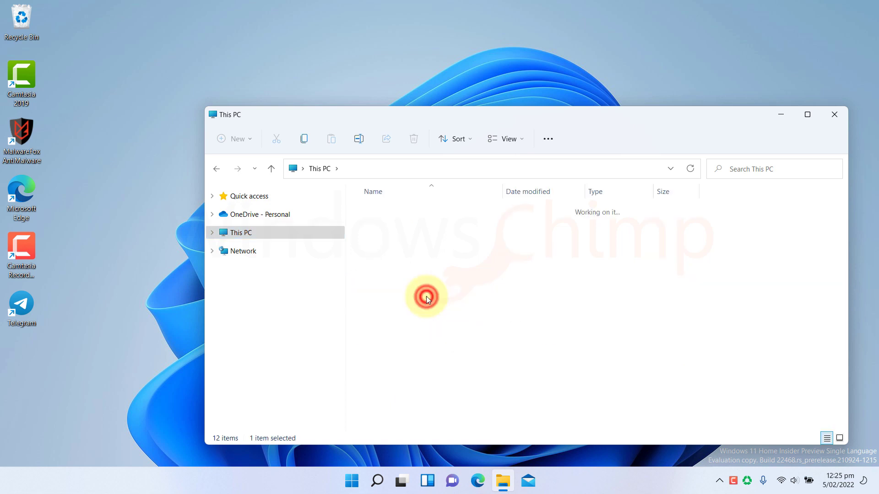
pyautogui.click(322, 168)
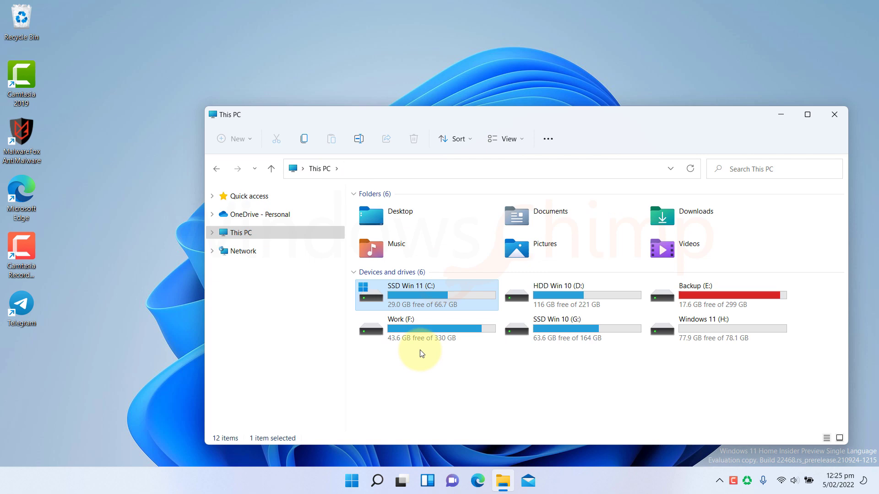
pyautogui.click(707, 332)
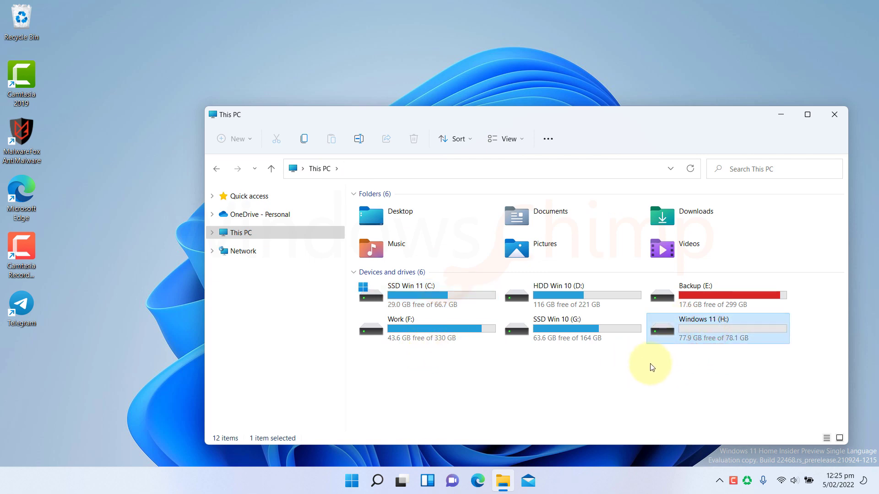
pyautogui.click(834, 116)
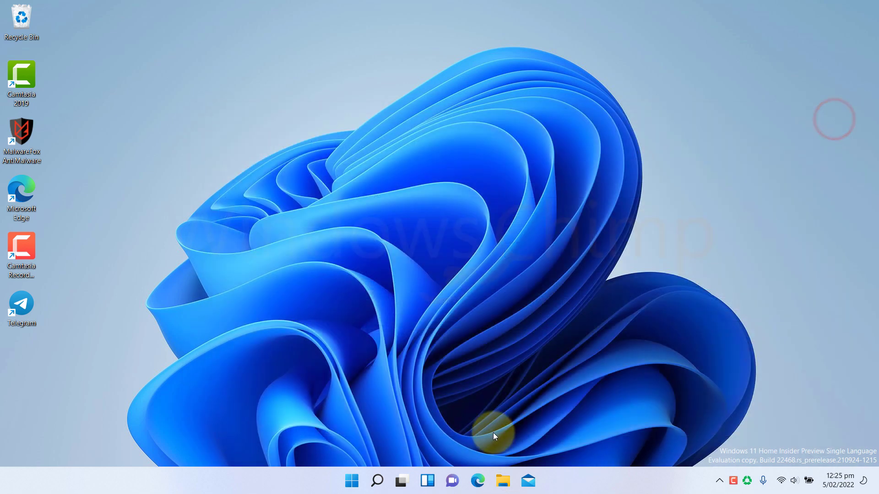
pyautogui.click(352, 481)
pyautogui.click(577, 145)
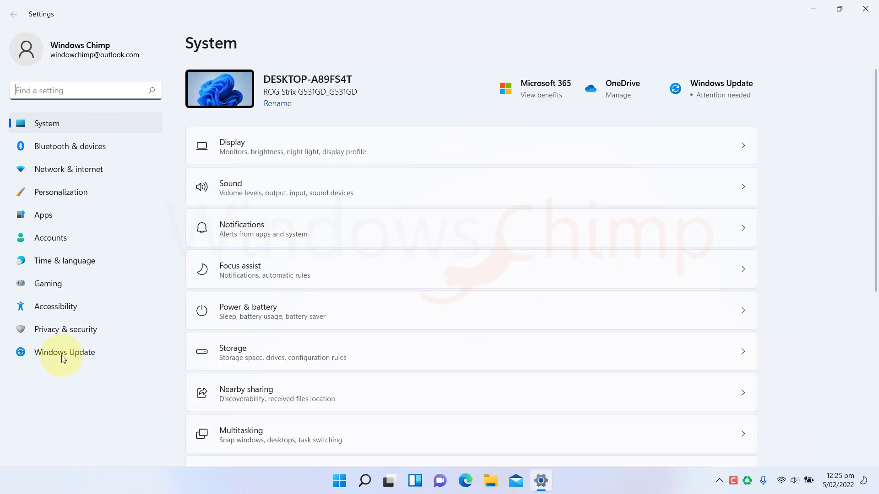
pyautogui.click(70, 335)
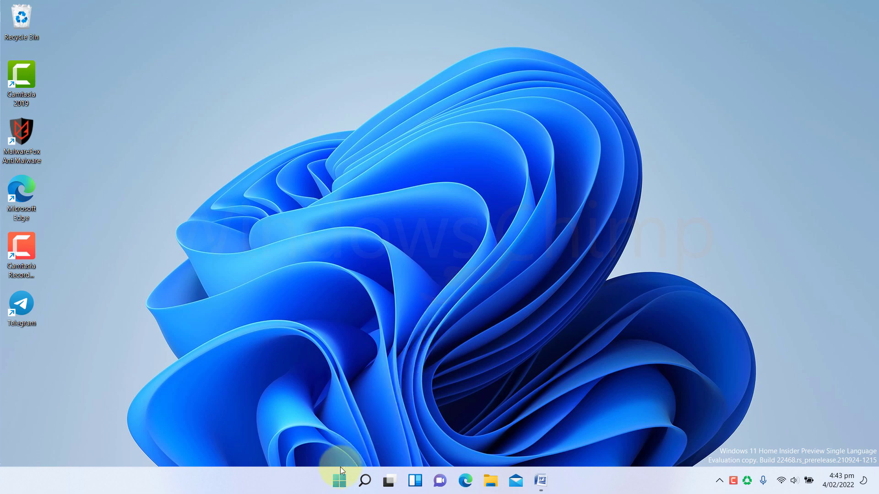
pyautogui.click(339, 482)
pyautogui.click(576, 163)
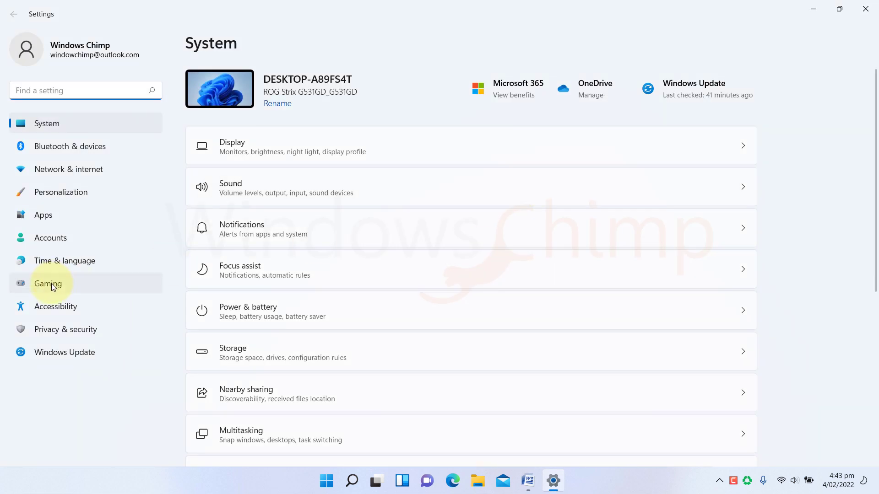
pyautogui.click(59, 330)
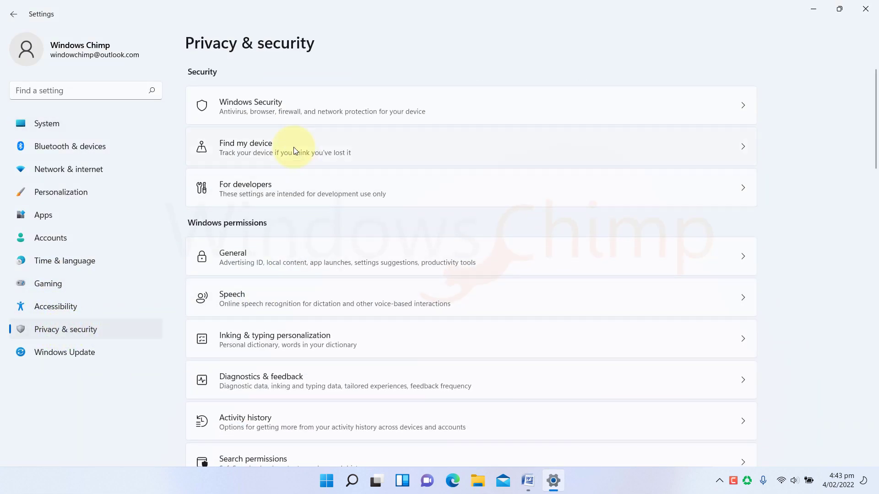
pyautogui.click(283, 151)
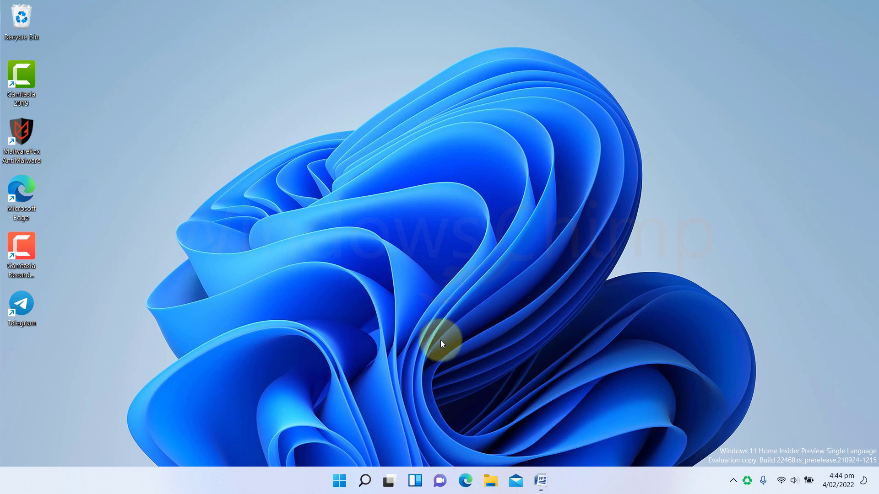
# - Find Core isolation by searching 'core isolation' and switch Memory integrity on, approving the UAC prompt
pyautogui.click(339, 481)
pyautogui.write('core i')
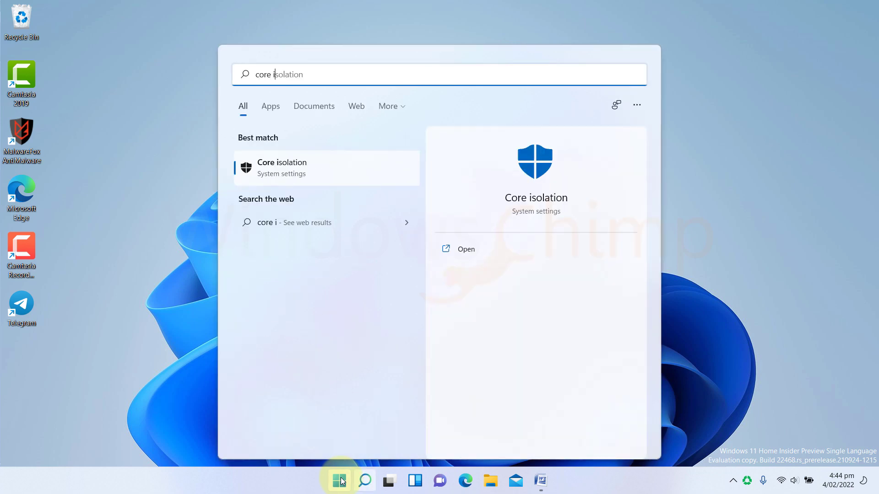
pyautogui.write('solation')
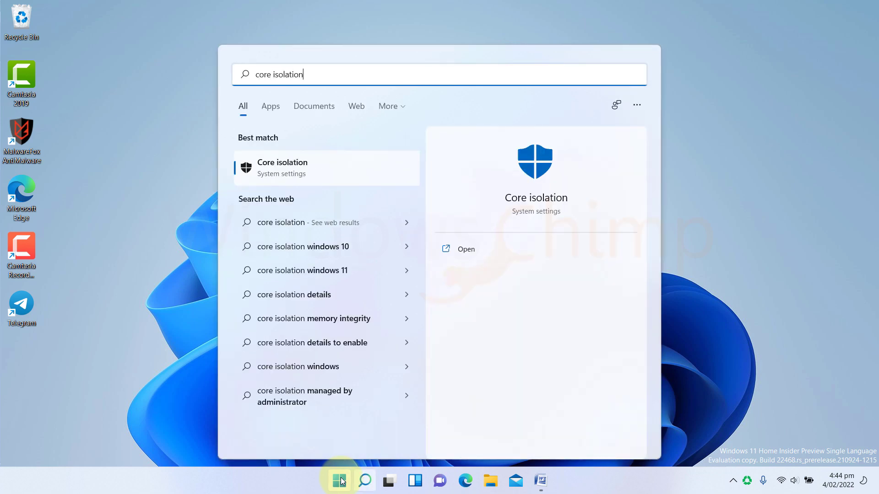
pyautogui.click(340, 177)
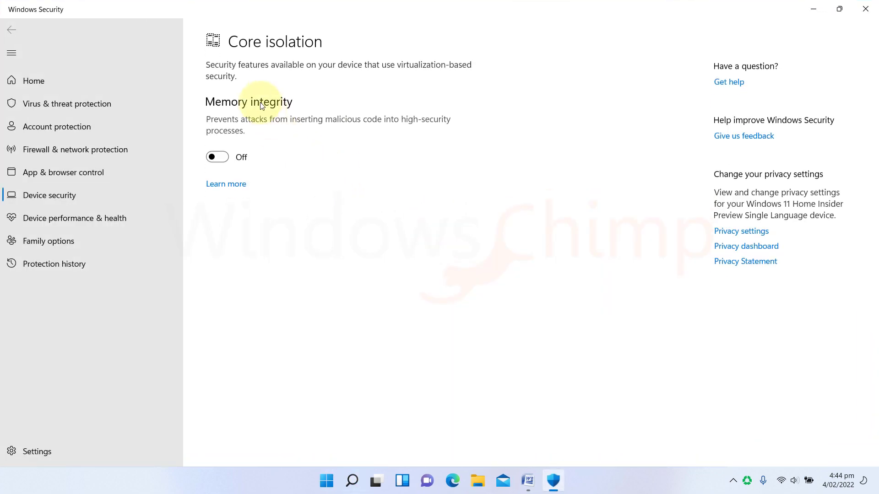
pyautogui.click(217, 157)
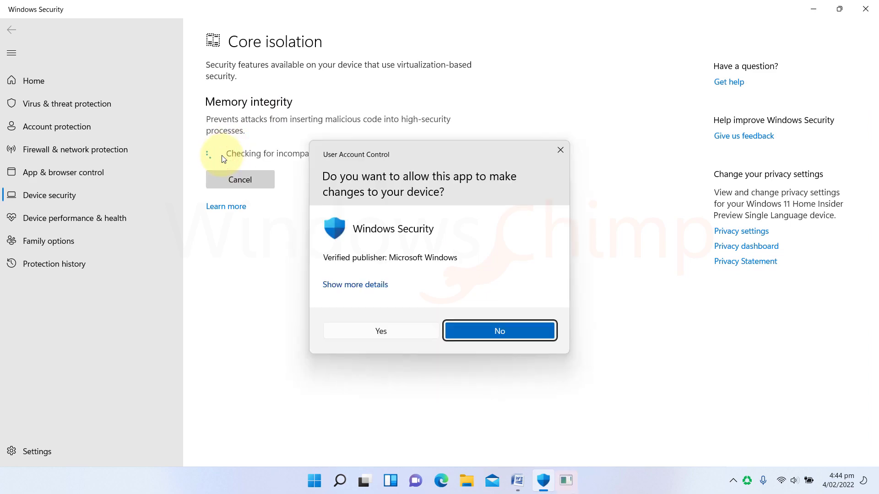
pyautogui.click(386, 332)
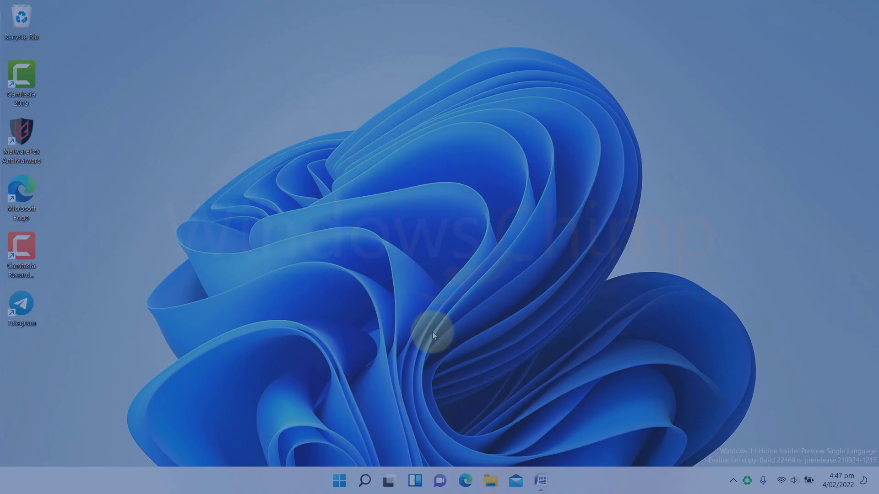
# - Run 'ipconfig -all' in a new Command Prompt and highlight the Wi-Fi DNS server 192.168.1.1
pyautogui.press('super')
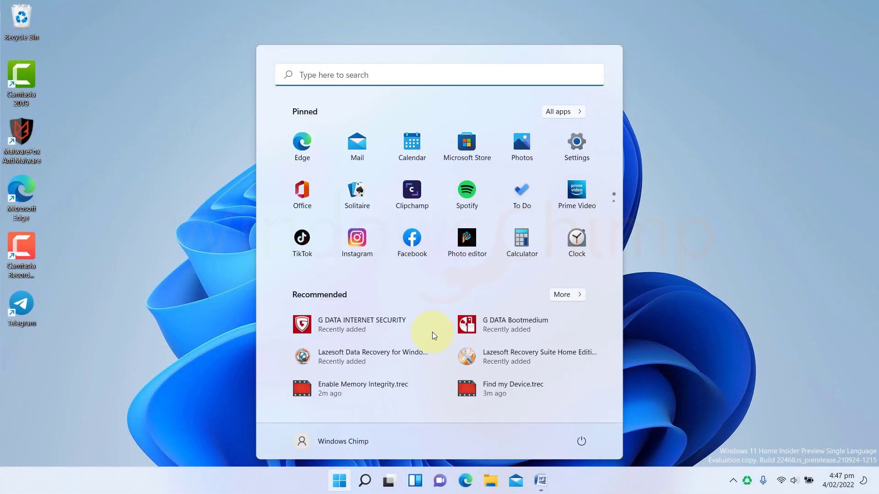
pyautogui.write('cmd')
pyautogui.press('Return')
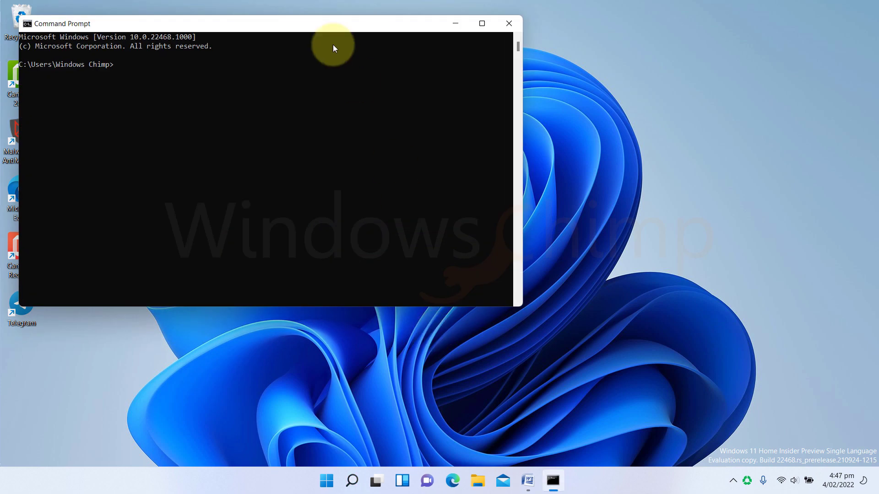
pyautogui.moveTo(308, 24); pyautogui.dragTo(525, 103)
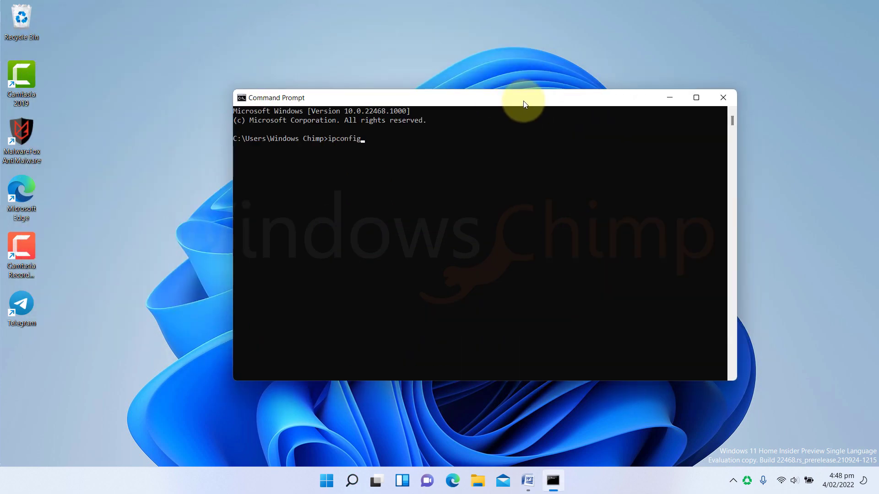
pyautogui.write('ipconfig -all')
pyautogui.press('Return')
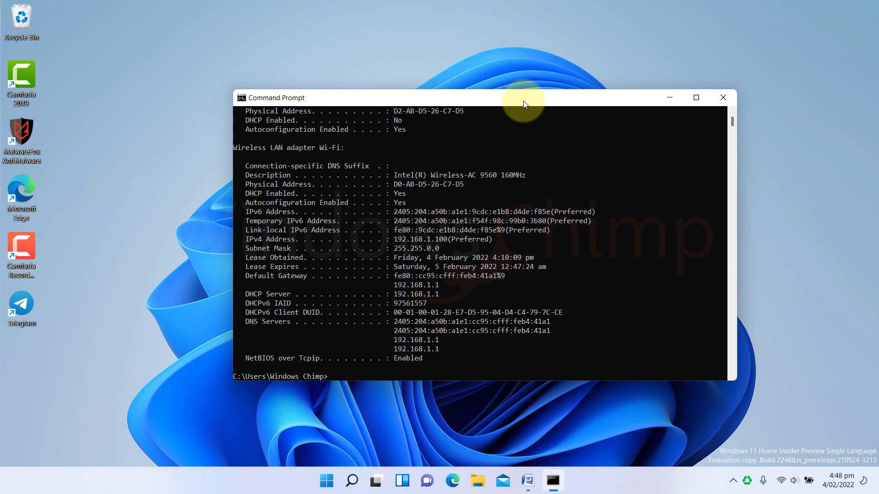
pyautogui.moveTo(385, 322); pyautogui.dragTo(441, 351)
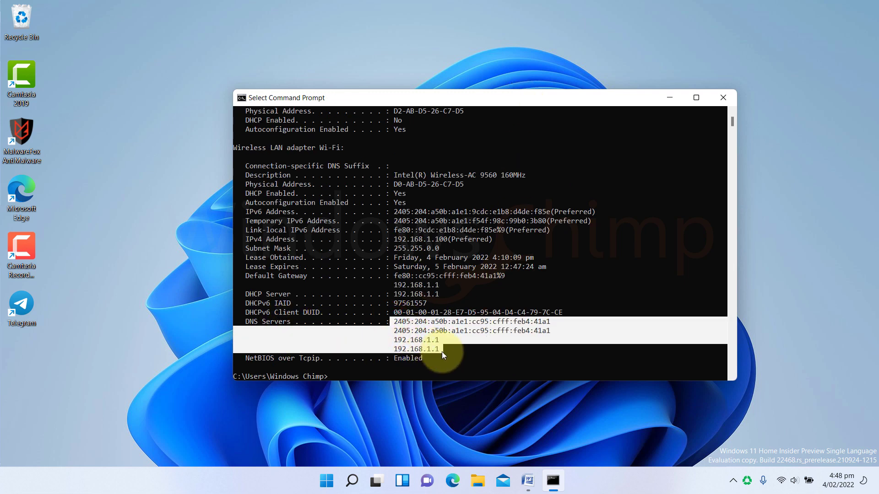
# - Open the Wi-Fi properties under Network & internet and highlight the unencrypted IPv4 DNS server 192.168.1.1
pyautogui.click(327, 480)
pyautogui.click(573, 142)
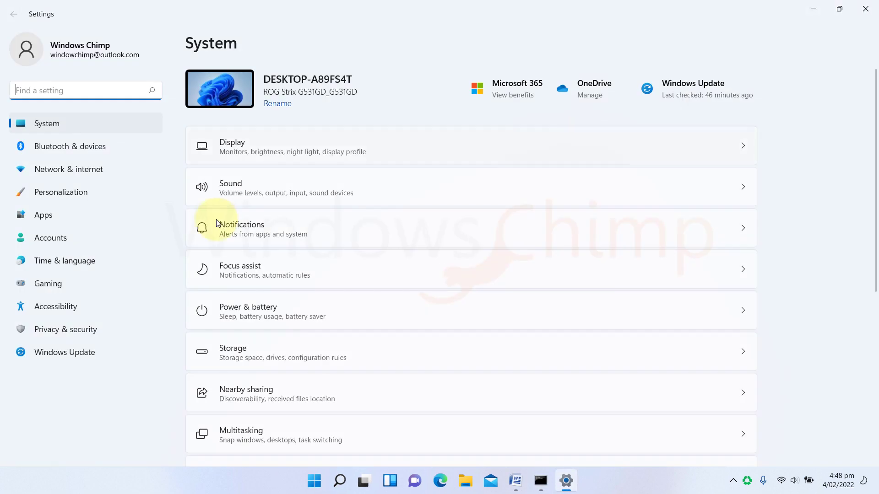
pyautogui.click(79, 173)
pyautogui.click(528, 86)
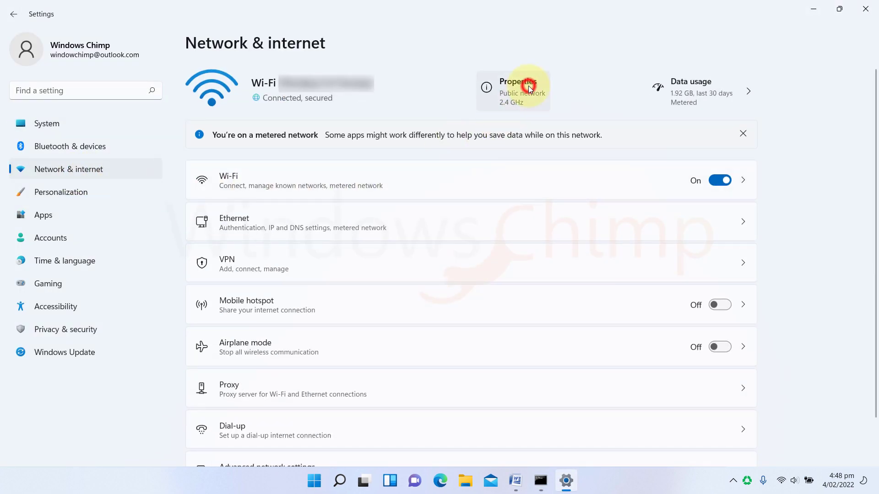
pyautogui.scroll(-4, 424, 422)
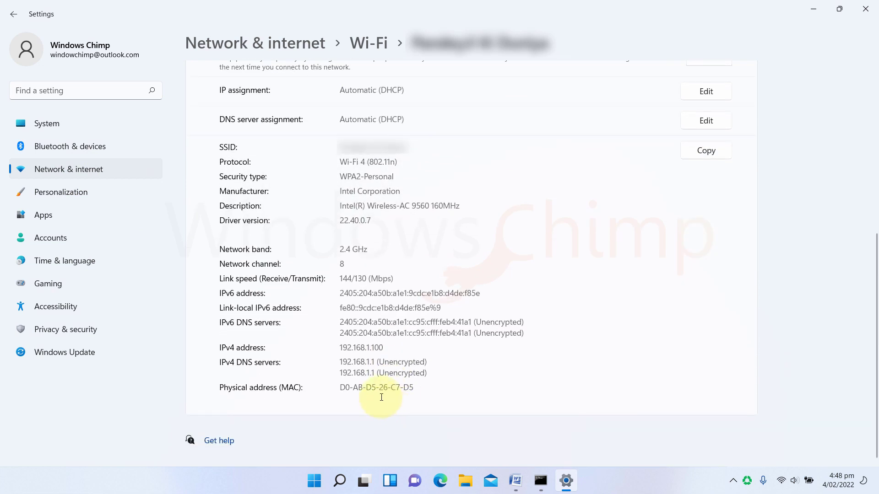
pyautogui.moveTo(429, 374); pyautogui.dragTo(339, 361)
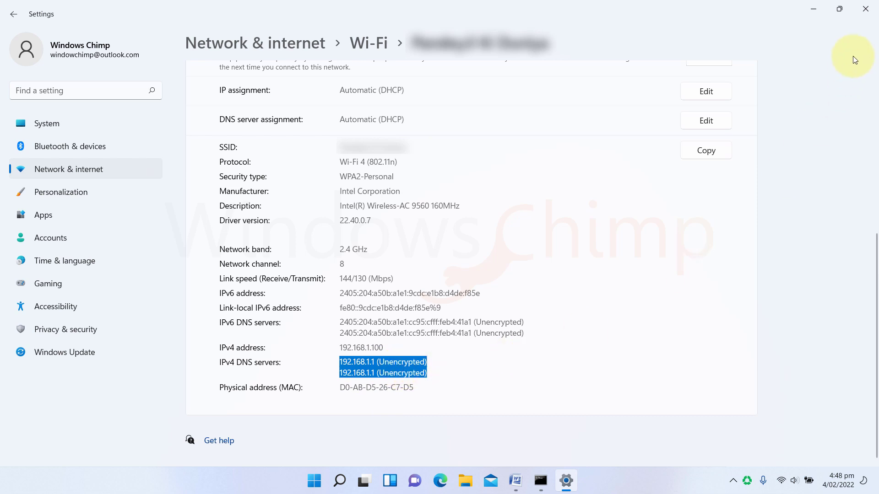
# - Close the Settings and Command Prompt windows
pyautogui.click(866, 9)
pyautogui.click(724, 97)
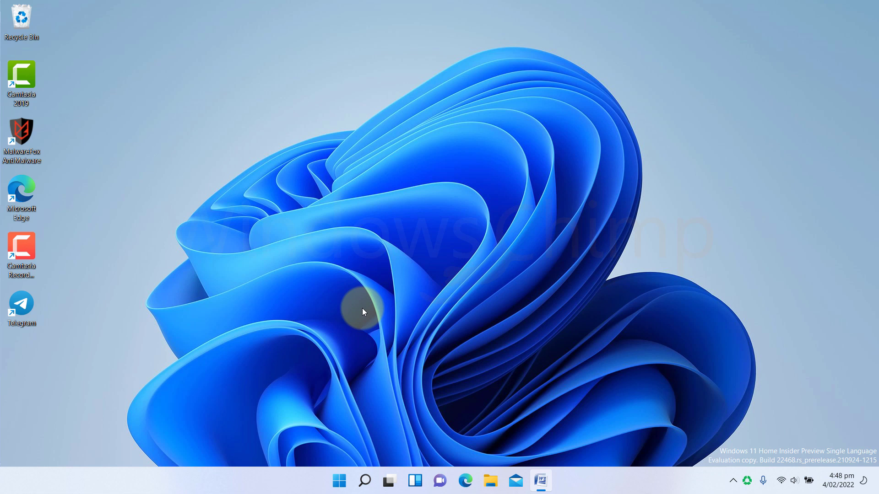
pyautogui.click(383, 304)
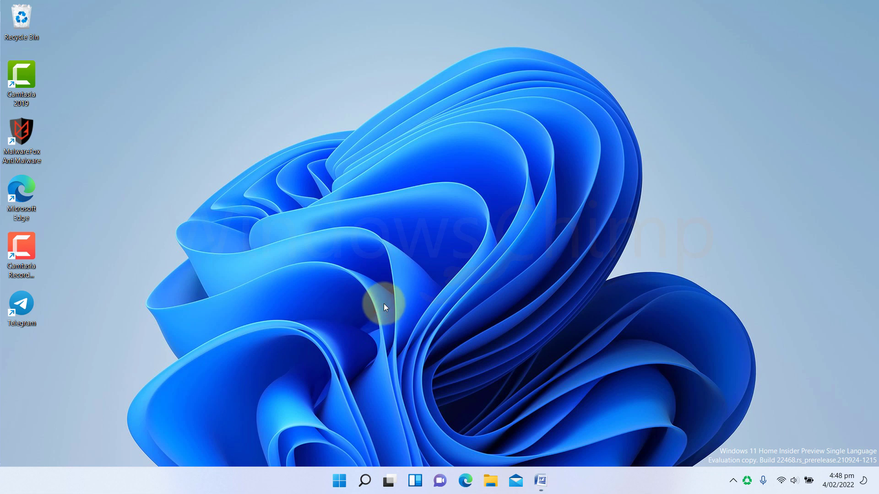
# - Reopen the Wi-Fi properties through Network Connections in the Start right-click menu
pyautogui.rightClick(339, 480)
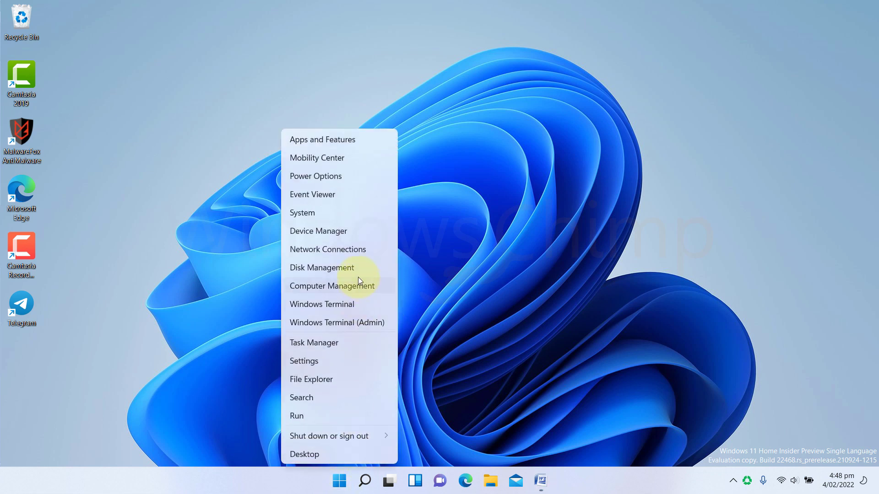
pyautogui.click(342, 247)
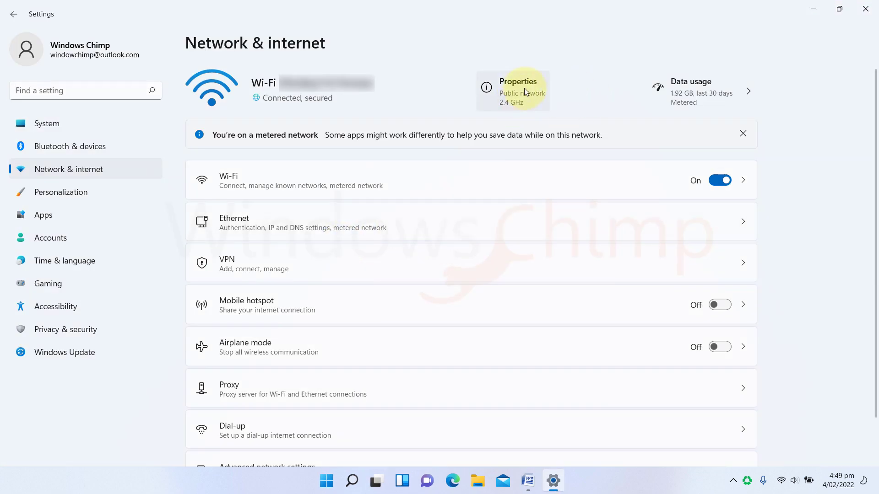
pyautogui.click(524, 88)
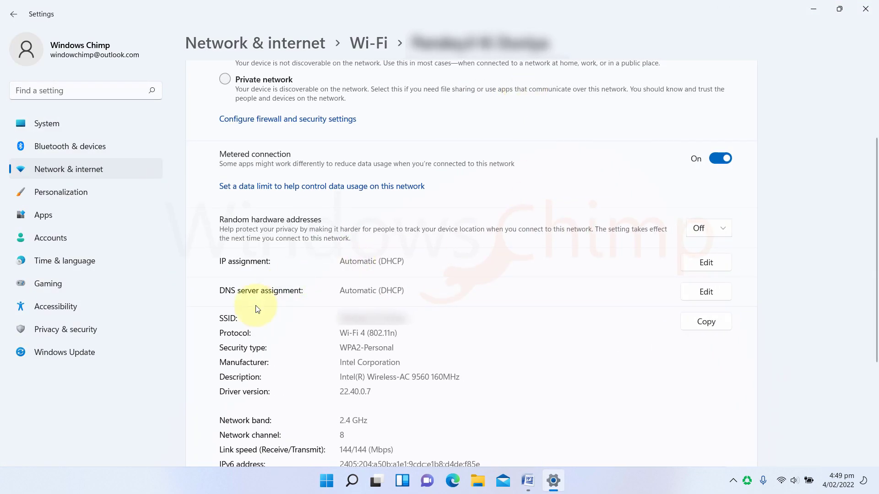
# - Switch DNS assignment to Manual, enable IPv4, and set preferred DNS 8.8.8.8 with automatic-template encryption
pyautogui.moveTo(364, 291); pyautogui.dragTo(405, 290)
pyautogui.click(707, 291)
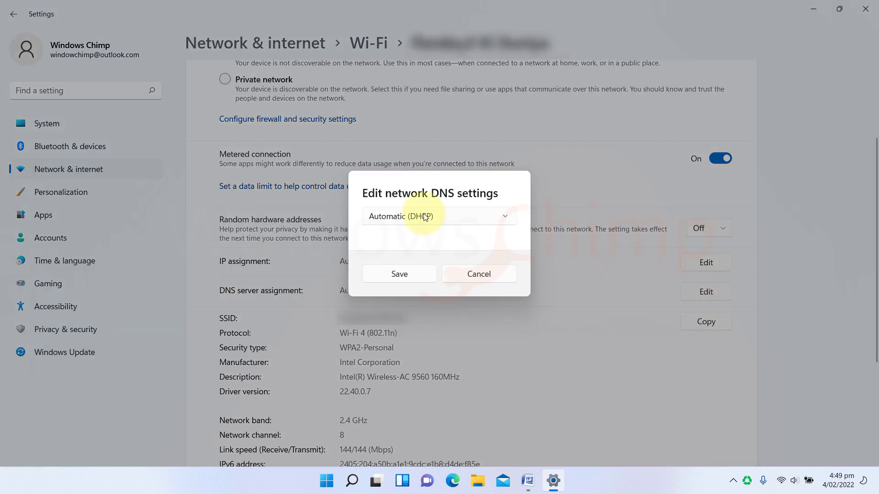
pyautogui.click(425, 217)
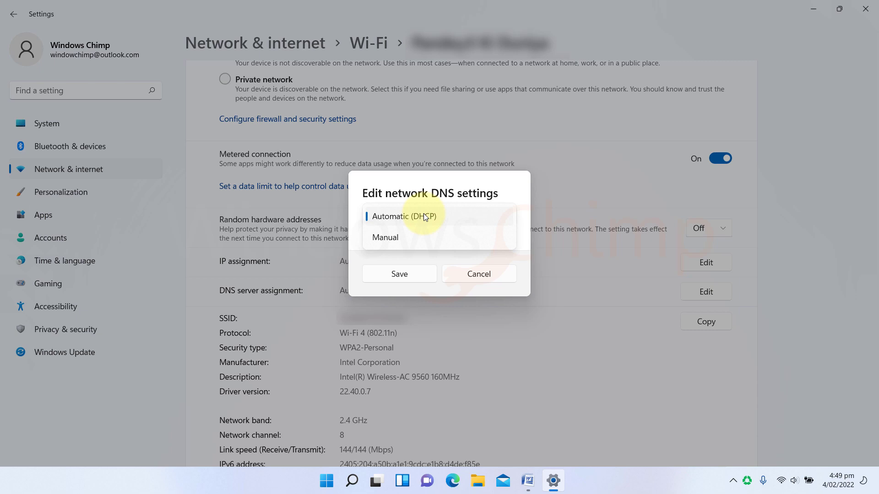
pyautogui.click(408, 239)
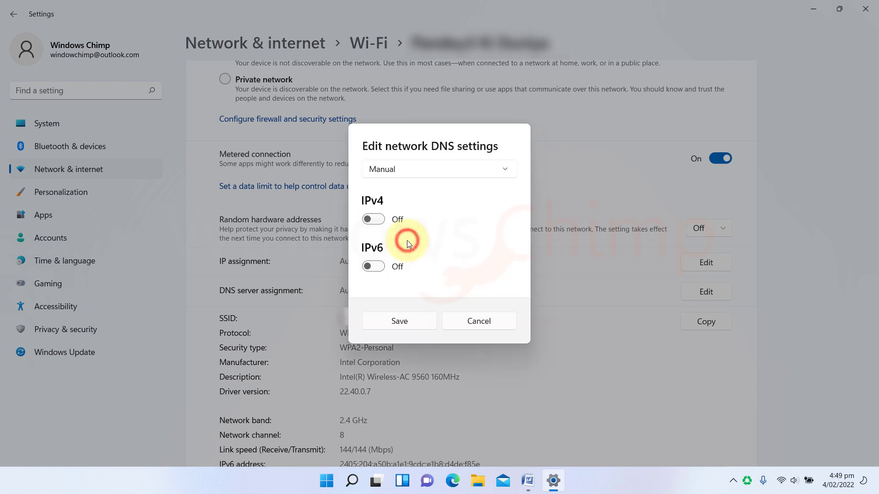
pyautogui.click(378, 220)
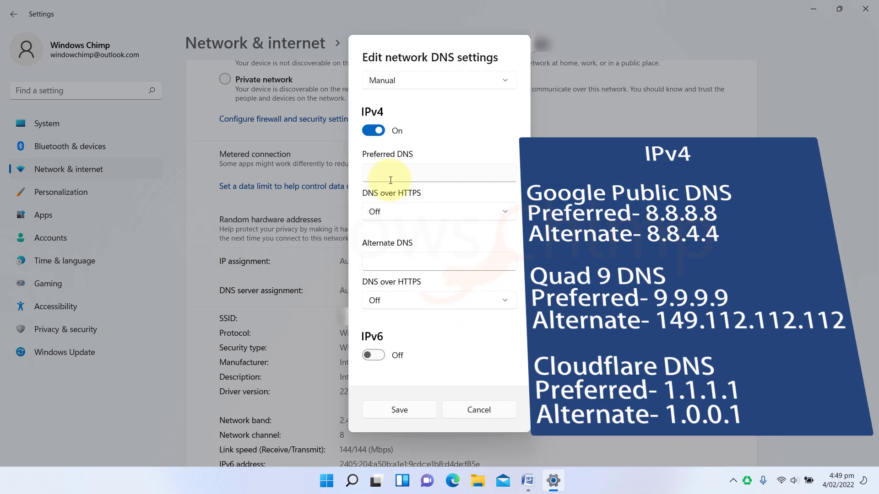
pyautogui.click(389, 176)
pyautogui.write('8.8.8.8')
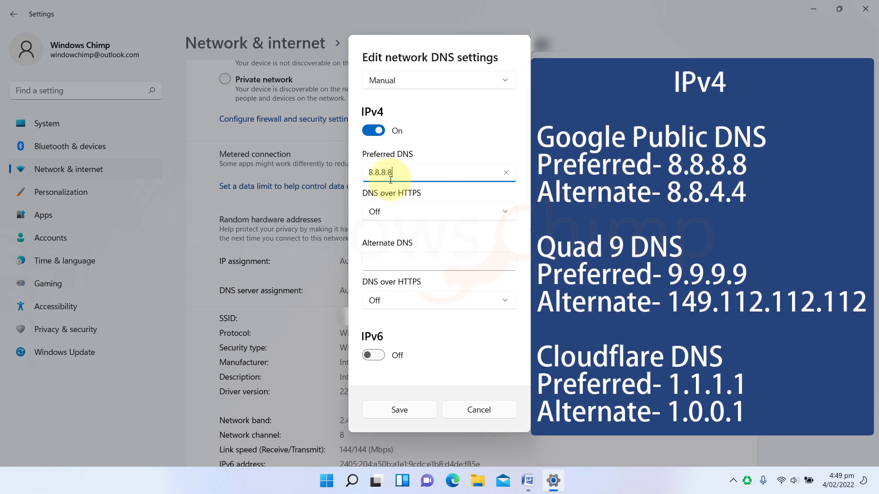
pyautogui.click(403, 216)
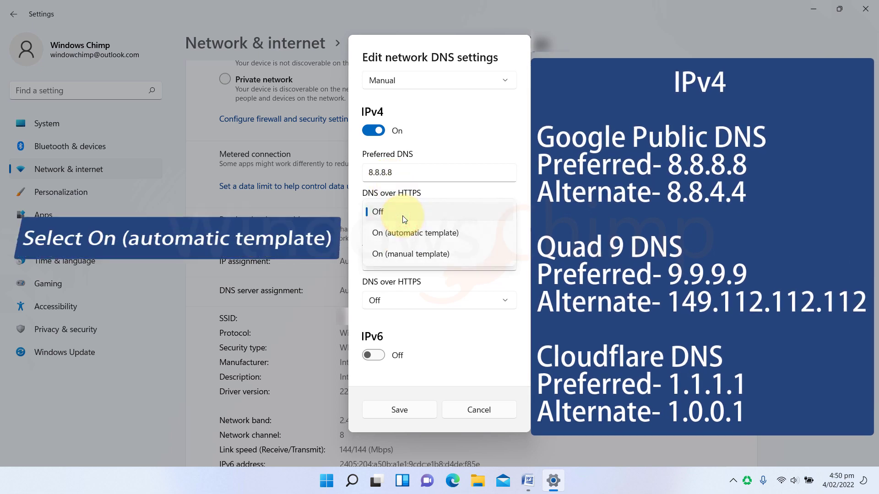
pyautogui.click(433, 232)
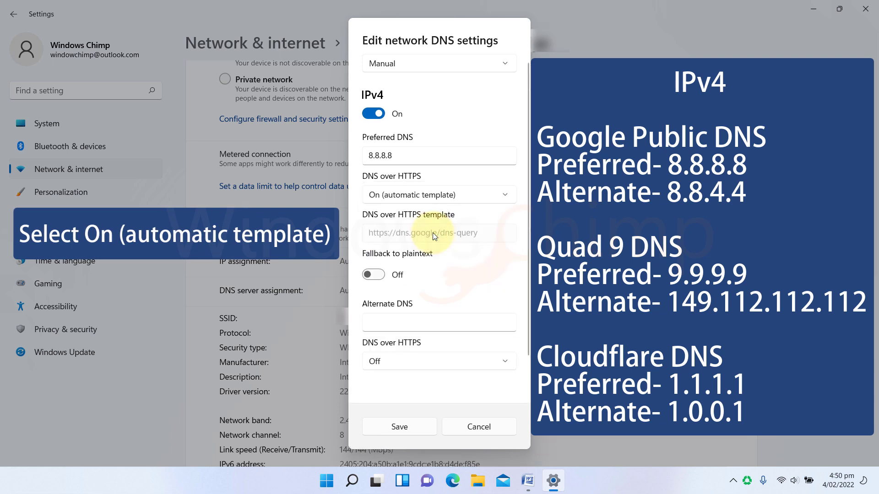
# - Set alternate DNS 8.8.4.4 with automatic-template DNS over HTTPS and save
pyautogui.click(406, 322)
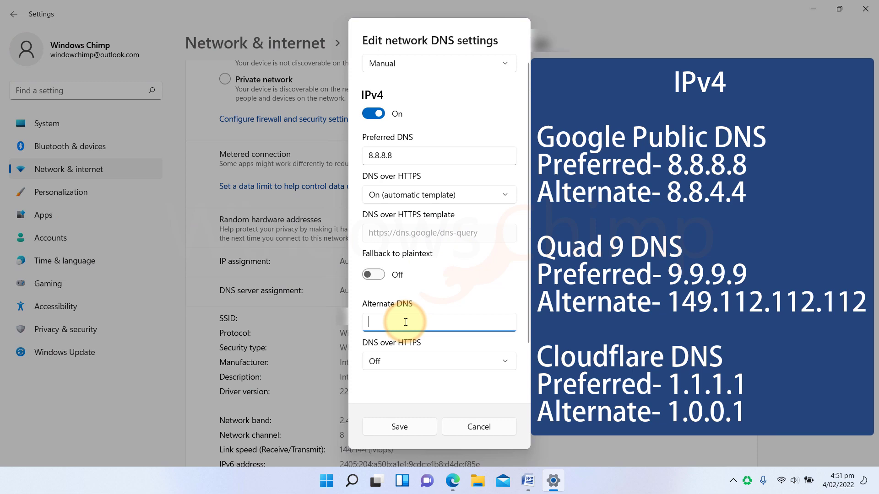
pyautogui.write('8.8.4')
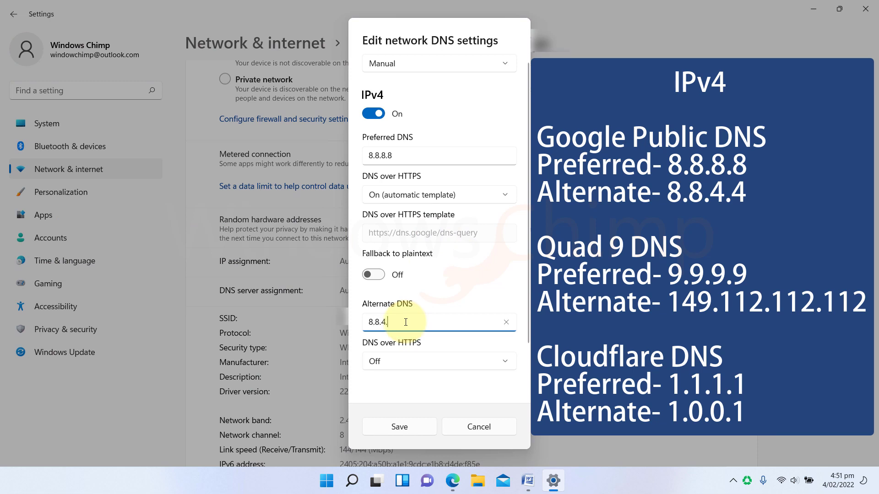
pyautogui.write('.4')
pyautogui.click(410, 362)
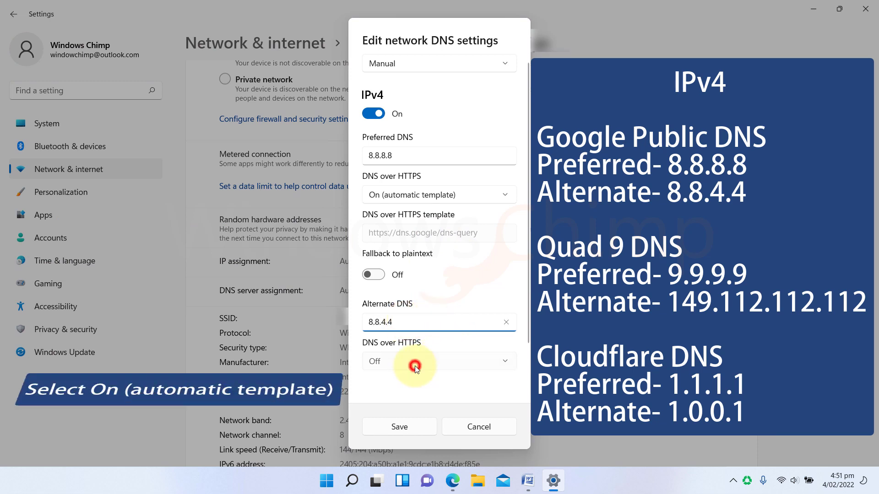
pyautogui.click(416, 385)
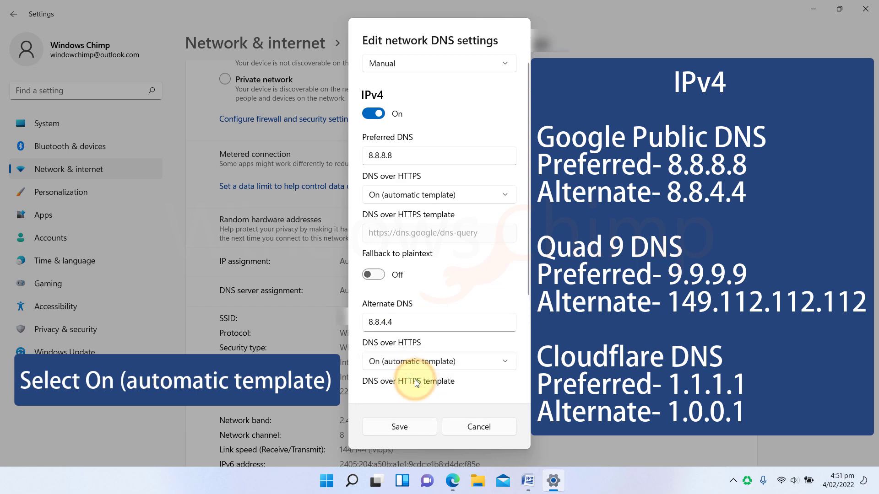
pyautogui.click(403, 424)
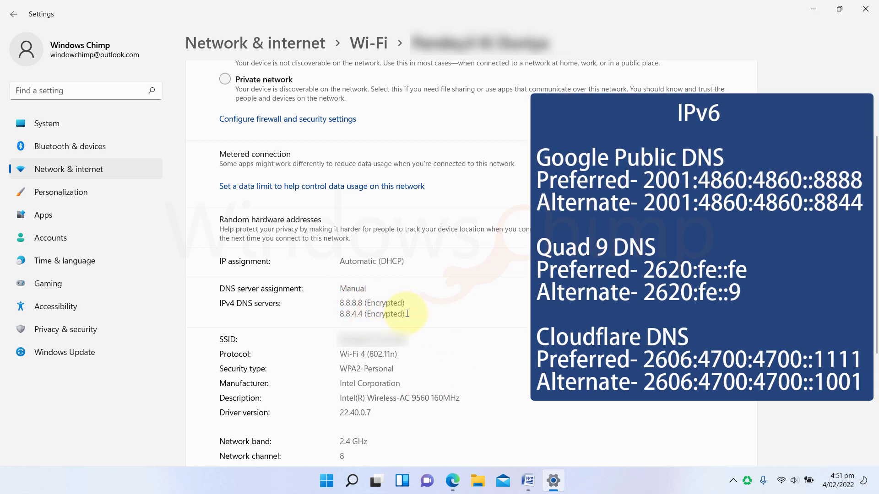
pyautogui.moveTo(407, 314); pyautogui.dragTo(340, 302)
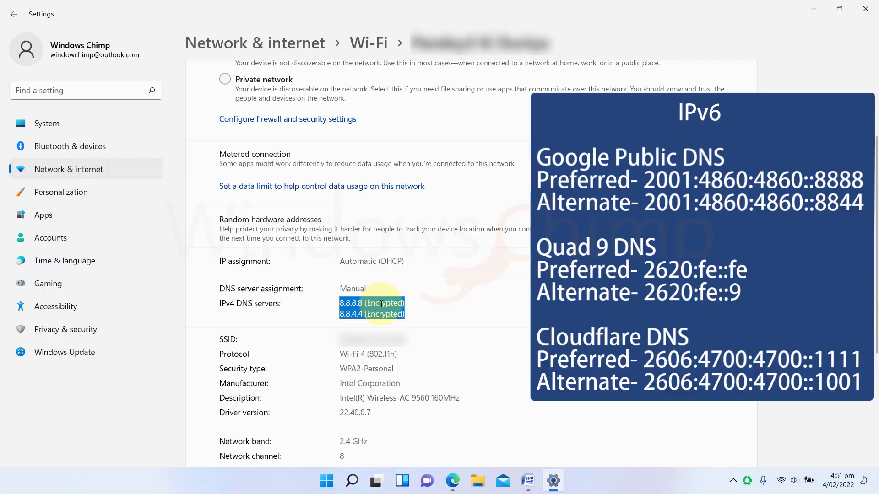